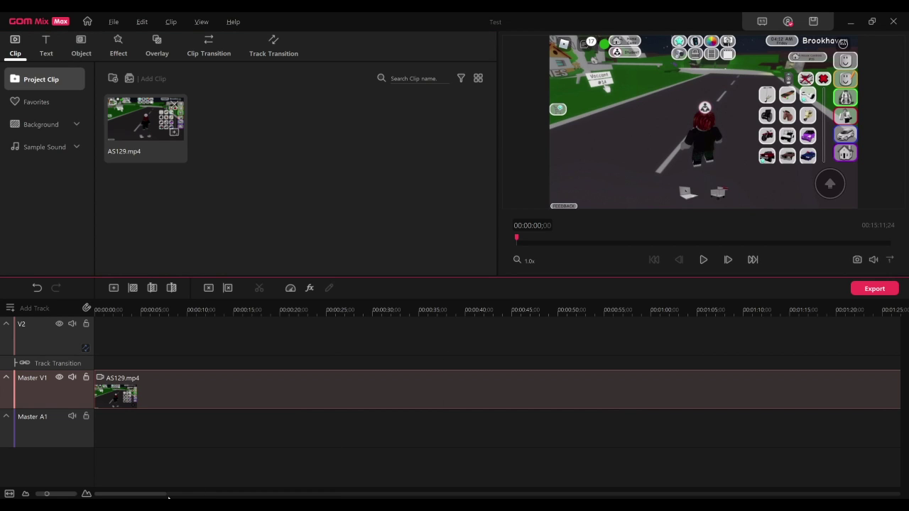
# Place the playhead at about 00:00:08 and split the AS129.mp4 clip there.
pyautogui.moveTo(131, 493)
pyautogui.mouseDown()
pyautogui.moveTo(185, 493)
pyautogui.moveTo(131, 493)
pyautogui.mouseUp()
pyautogui.click(110, 308)
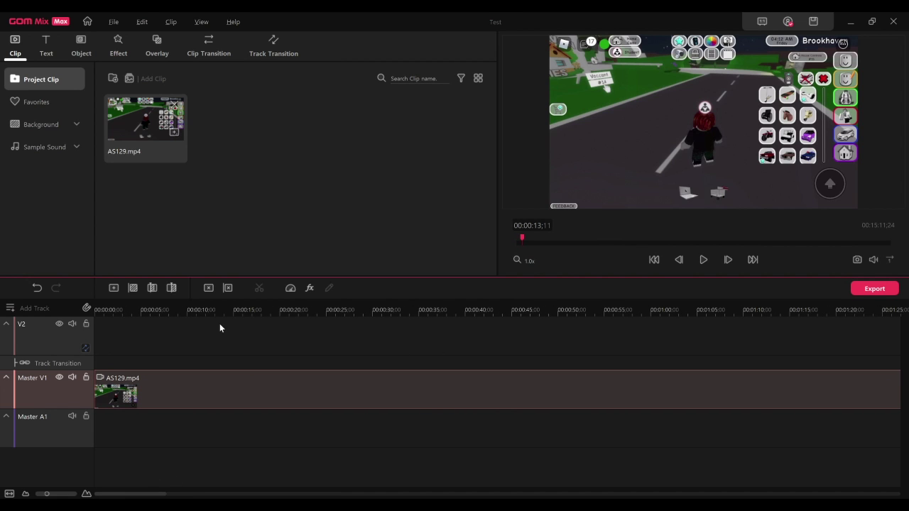
pyautogui.click(219, 324)
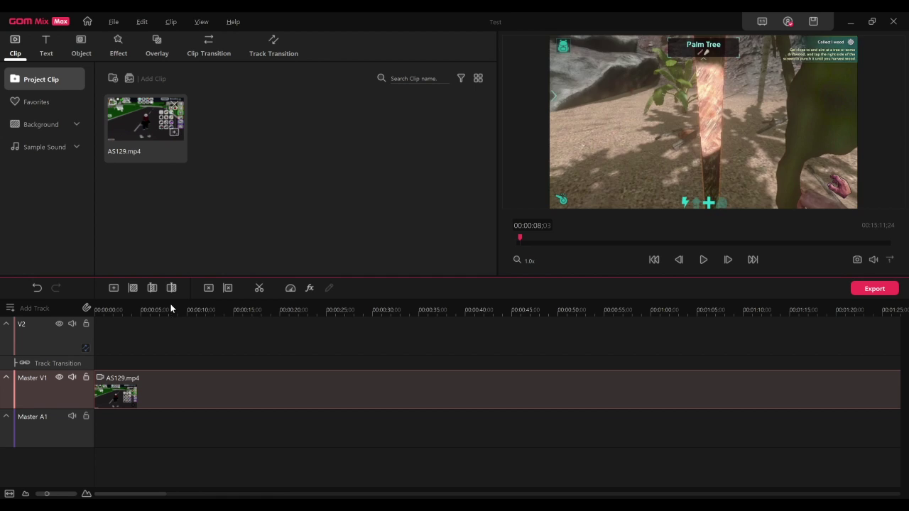
pyautogui.click(172, 310)
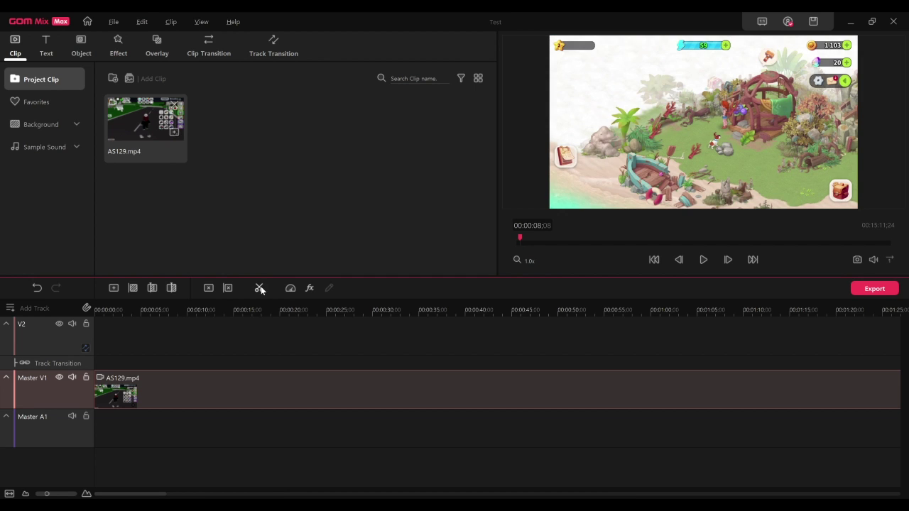
pyautogui.click(178, 390)
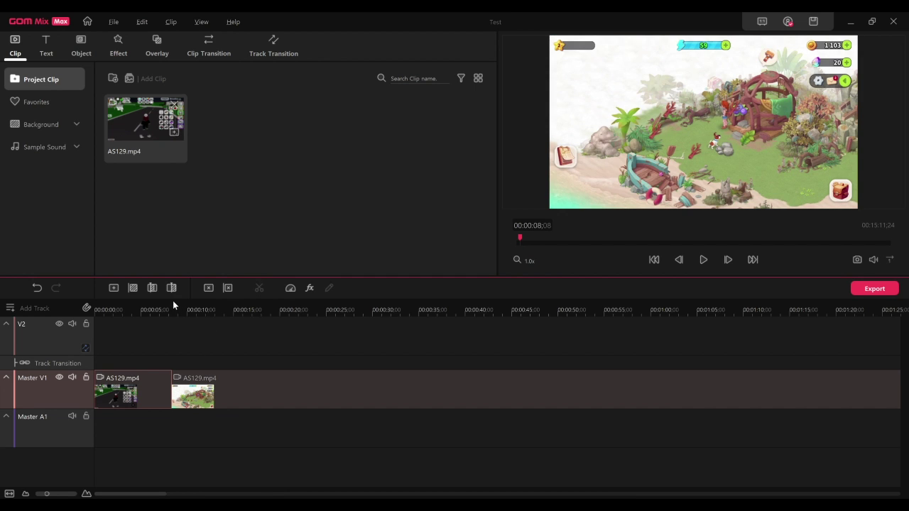
# Move the playhead to about 24 seconds and select the second AS129.mp4 piece.
pyautogui.click(250, 311)
pyautogui.click(319, 307)
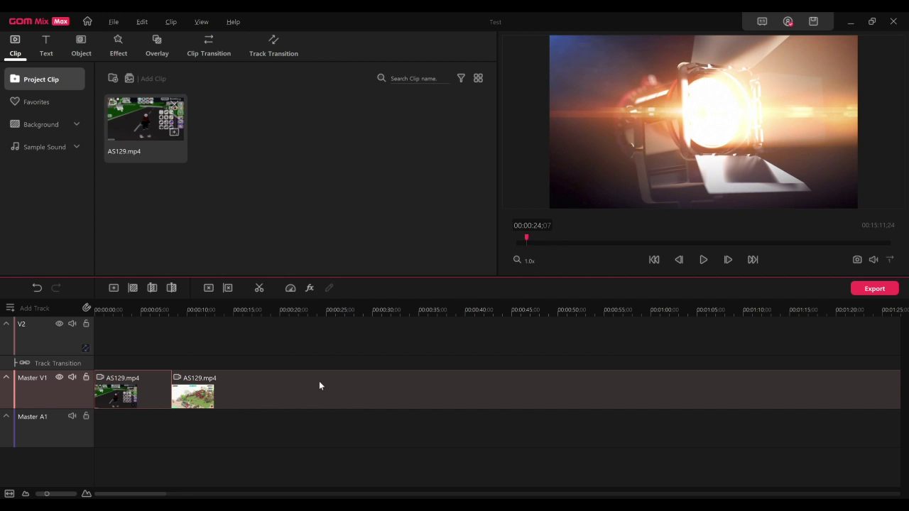
pyautogui.click(320, 386)
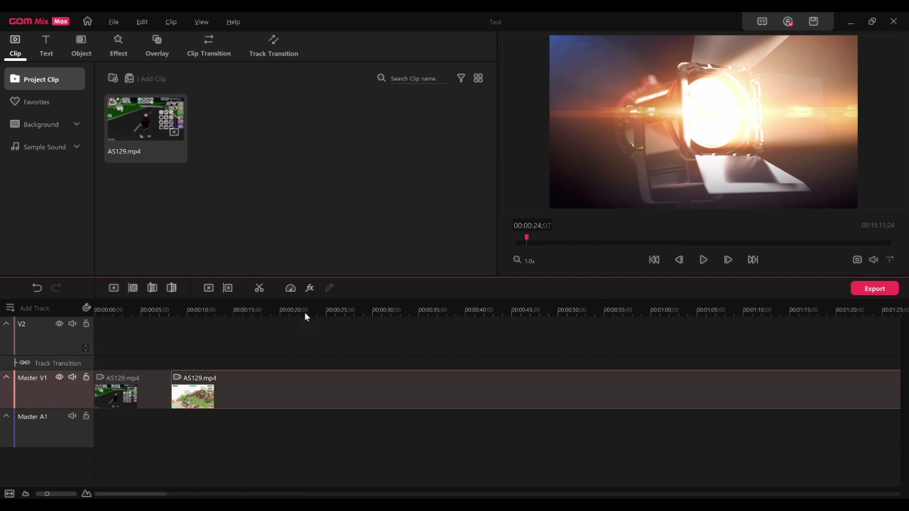
# Split the second AS129.mp4 piece at about 25 seconds and delete the middle piece.
pyautogui.moveTo(314, 310); pyautogui.dragTo(307, 348)
pyautogui.moveTo(147, 493); pyautogui.dragTo(142, 493)
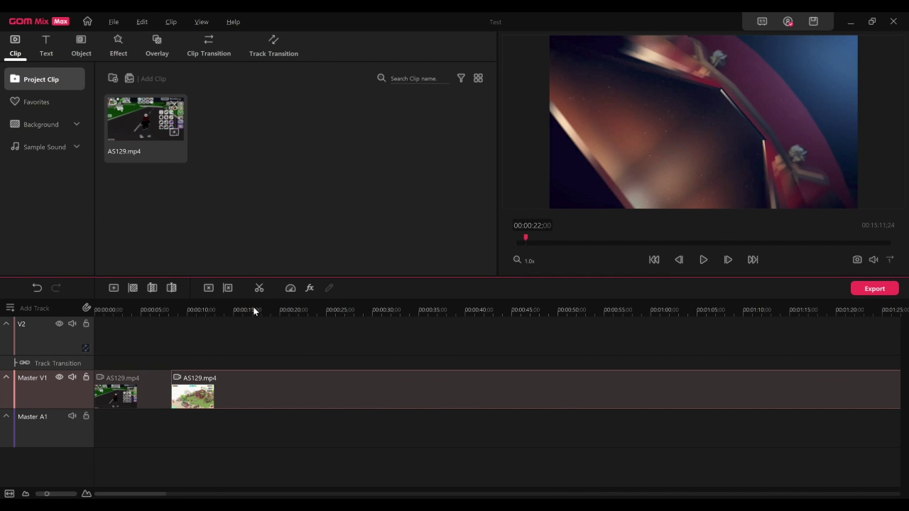
pyautogui.click(330, 308)
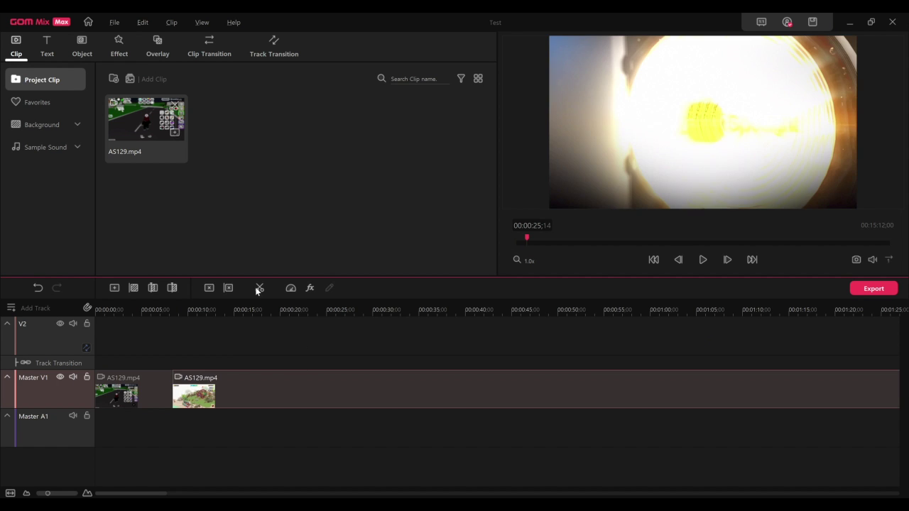
pyautogui.click(334, 378)
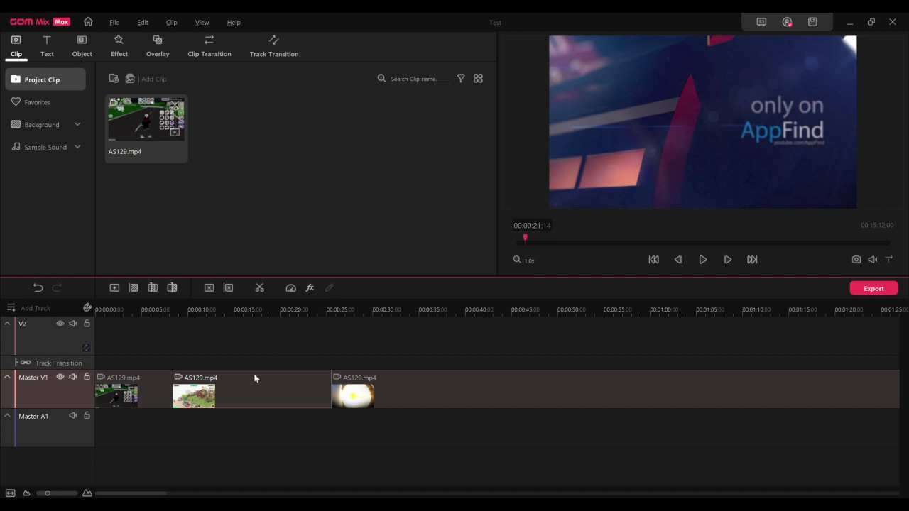
pyautogui.press('Delete')
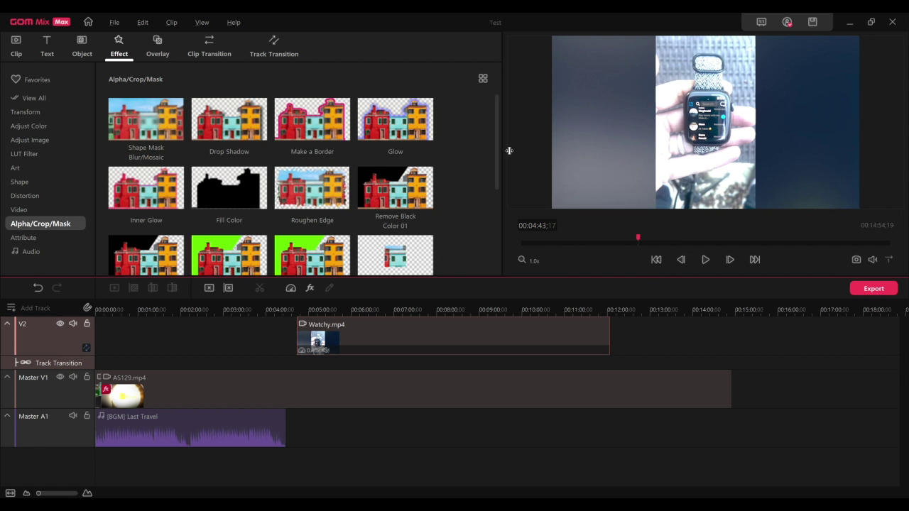
pyautogui.moveTo(503, 149)
pyautogui.mouseDown()
pyautogui.moveTo(462, 146)
pyautogui.moveTo(521, 146)
pyautogui.mouseUp()
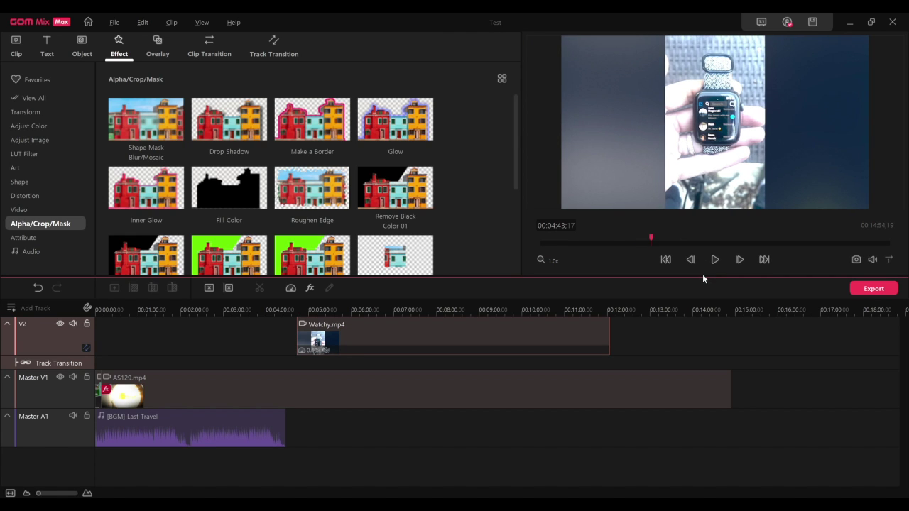
# Drag the panel splitter so the preview area is slightly wider.
pyautogui.moveTo(702, 276); pyautogui.dragTo(693, 274)
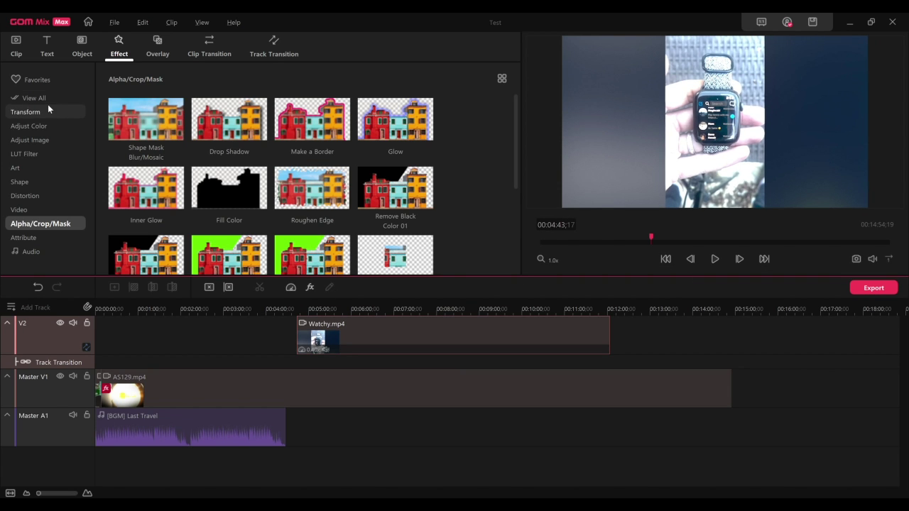
# Show the Overlay library and browse the Bokeh and Light Leaks overlays.
pyautogui.click(163, 41)
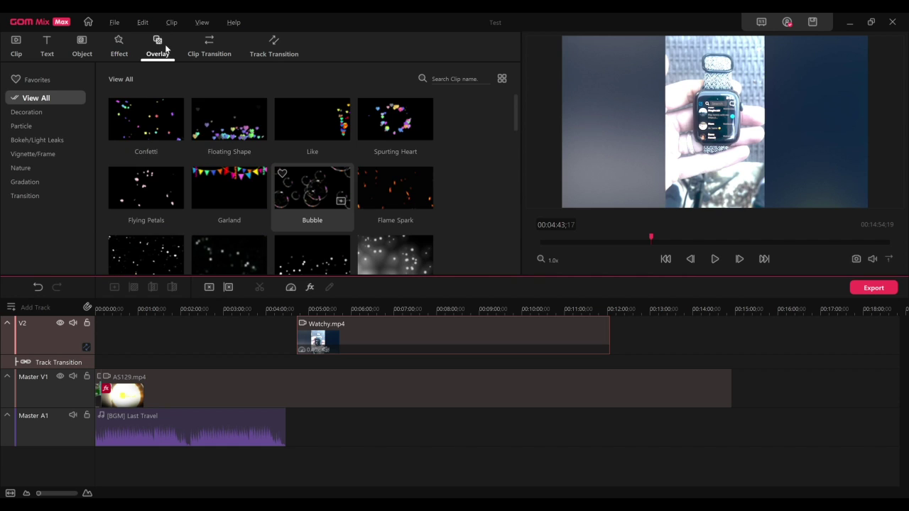
pyautogui.click(397, 299)
pyautogui.click(228, 305)
pyautogui.moveTo(312, 187)
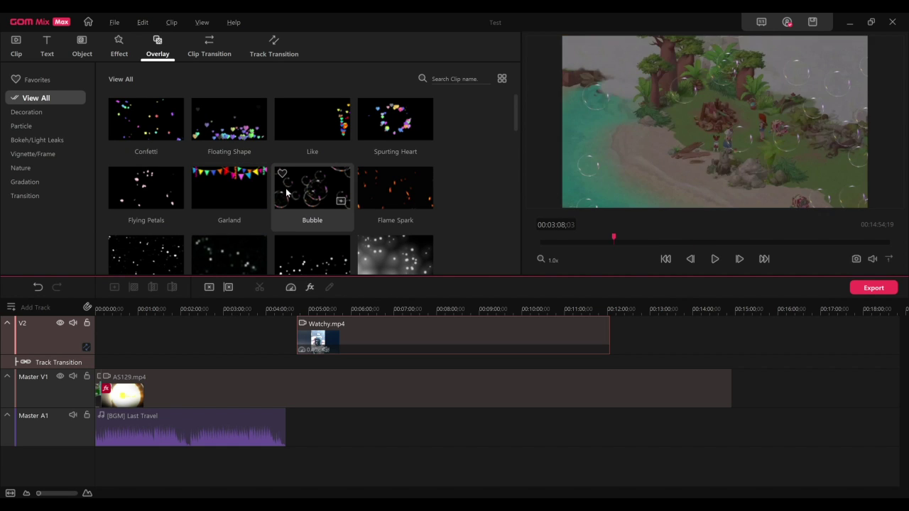
pyautogui.scroll(-5, 386, 183)
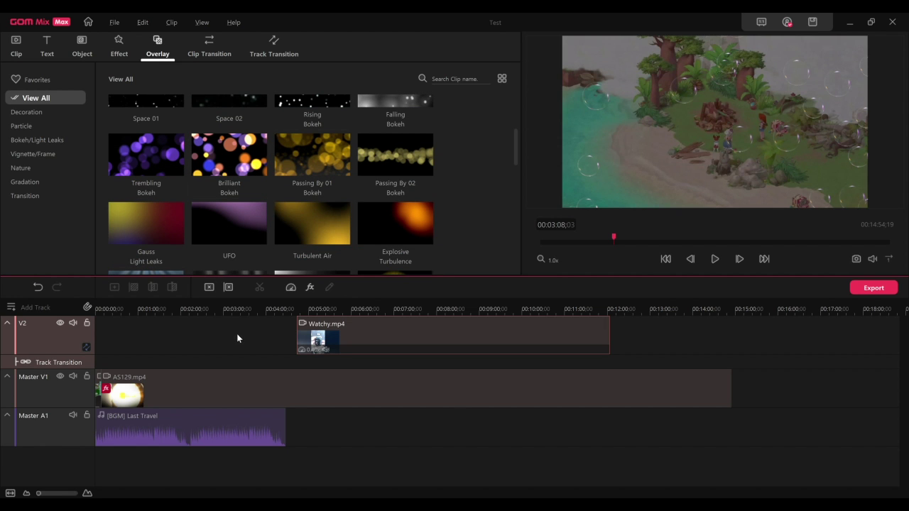
pyautogui.click(190, 307)
# Show the Object library and preview the Pie Chart object animation.
pyautogui.click(176, 305)
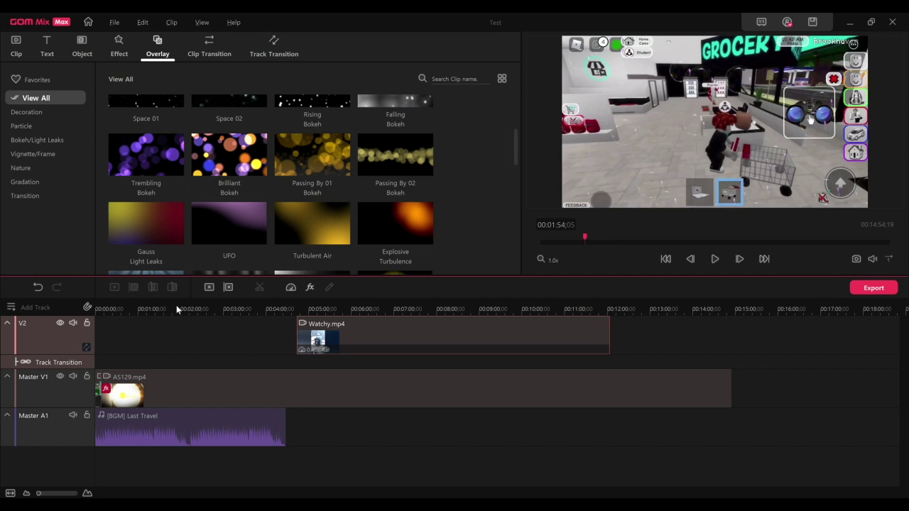
pyautogui.click(82, 54)
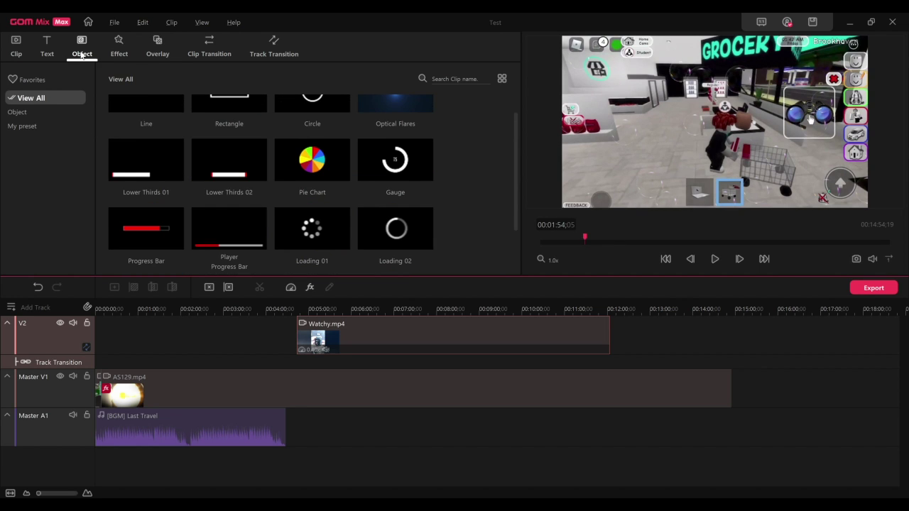
pyautogui.scroll(1, 141, 171)
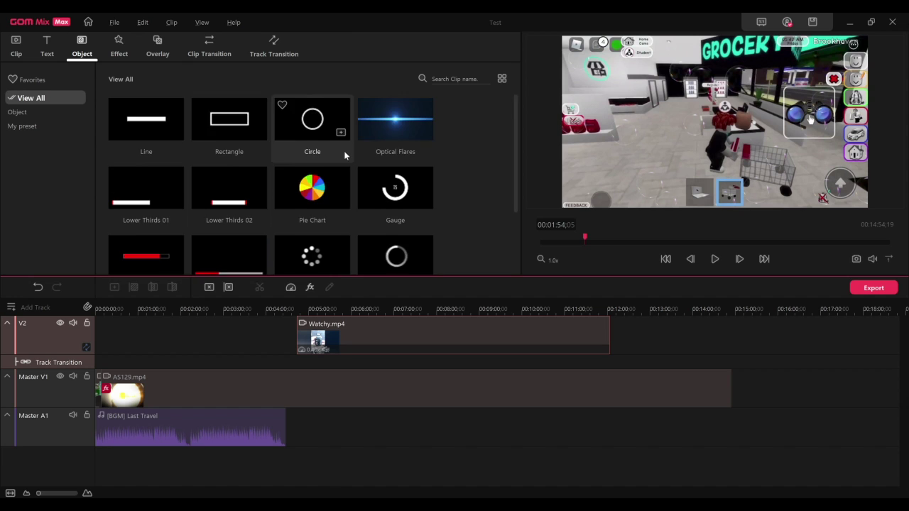
pyautogui.scroll(-2, 348, 153)
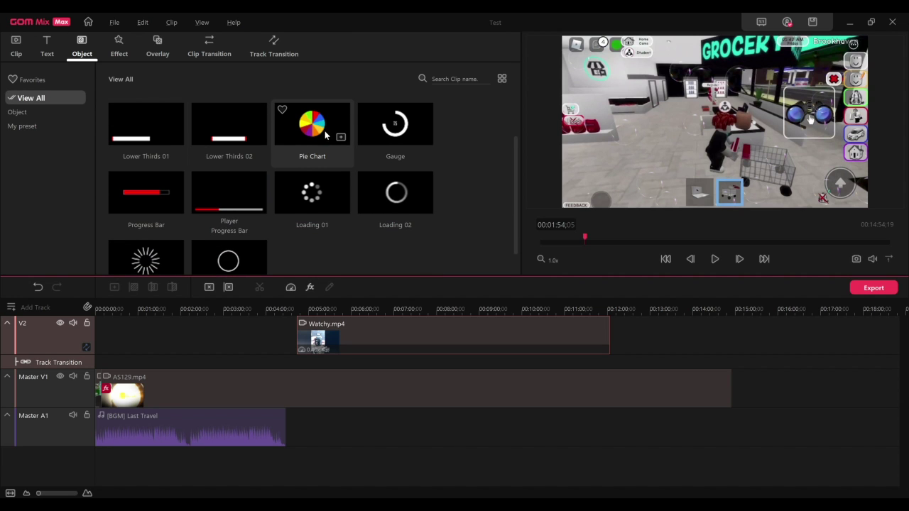
pyautogui.click(340, 137)
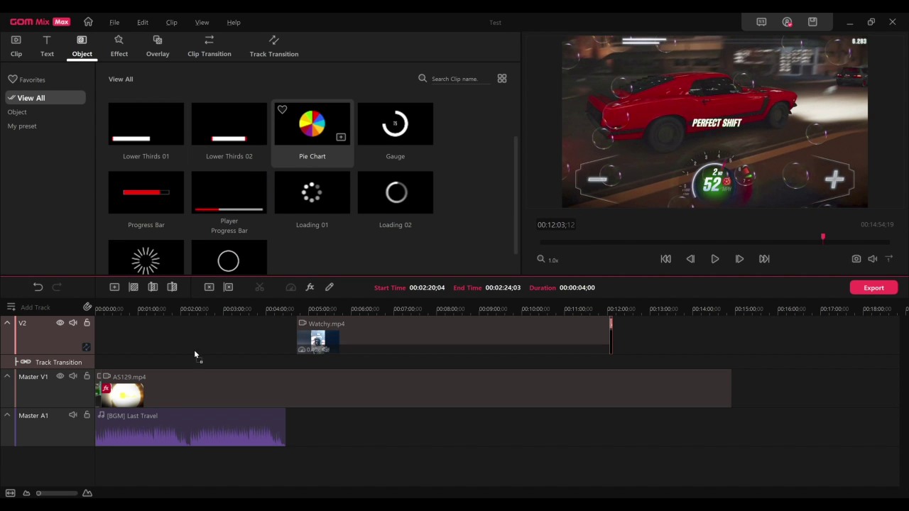
# Play the Pie Chart object from near 02:14 on a zoomed-in timeline, then stop.
pyautogui.click(196, 307)
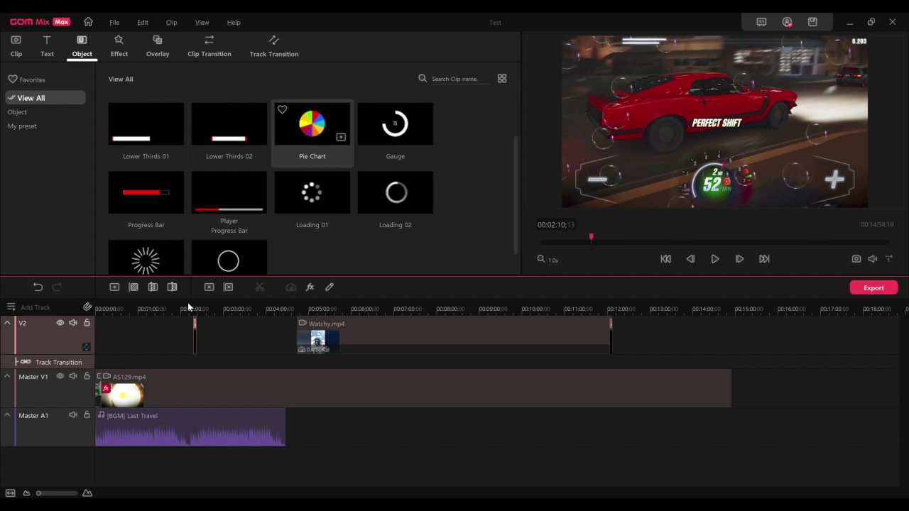
pyautogui.click(190, 306)
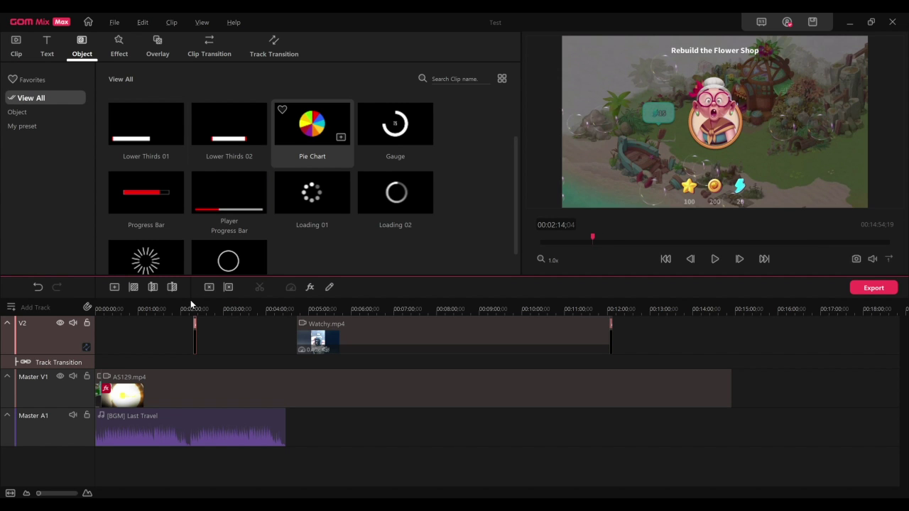
pyautogui.click(41, 493)
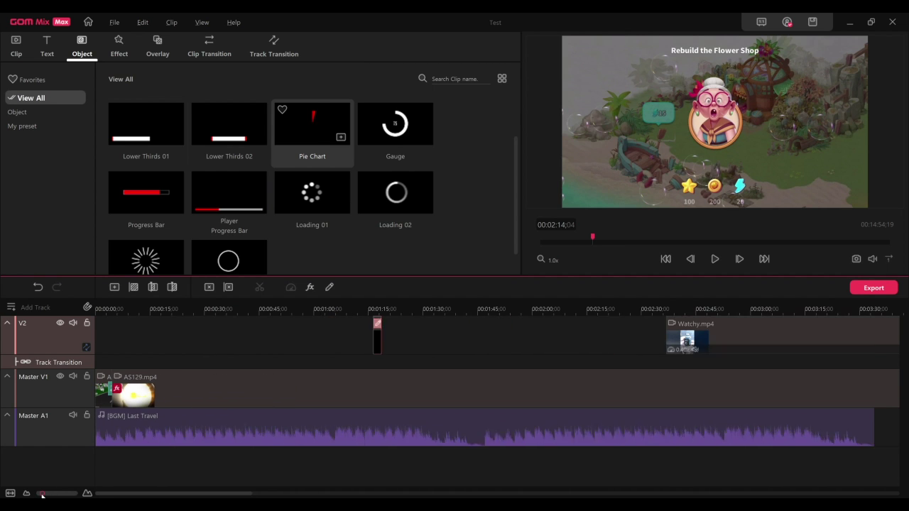
pyautogui.press('space')
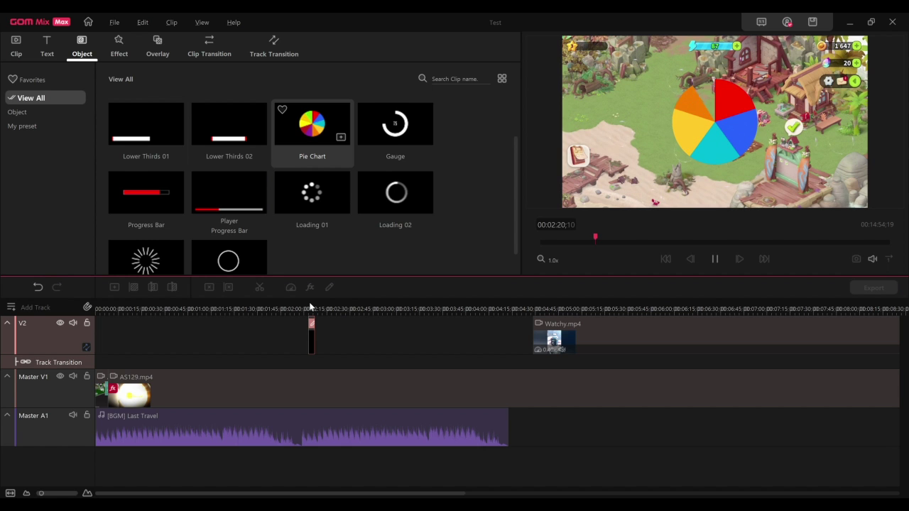
pyautogui.press('space')
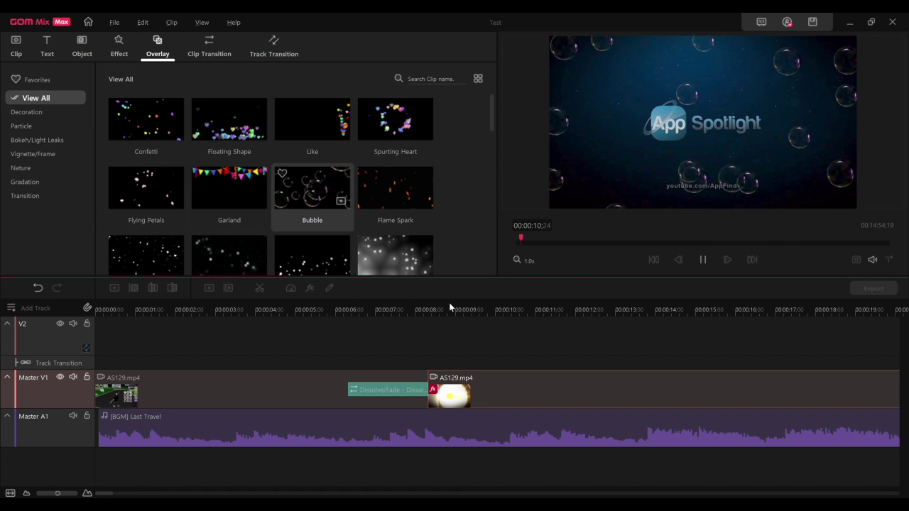
# Stop the playing preview with Space.
pyautogui.press('space')
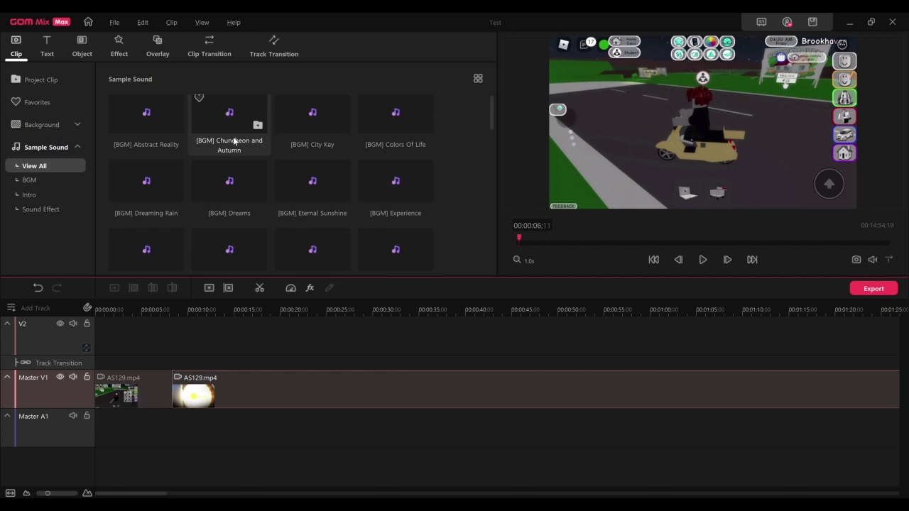
# Add the [BGM] Last Travel track and place it on the Master A1 audio track.
pyautogui.scroll(-1, 270, 170)
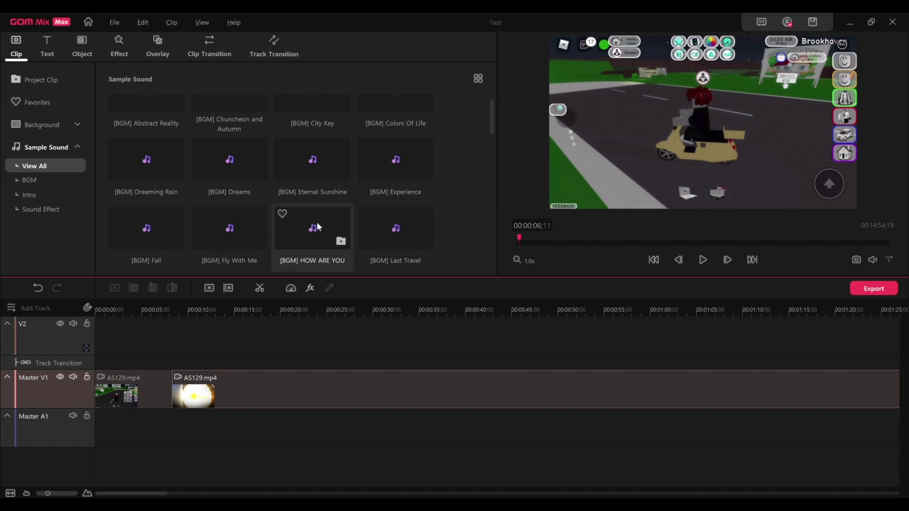
pyautogui.scroll(-1, 391, 227)
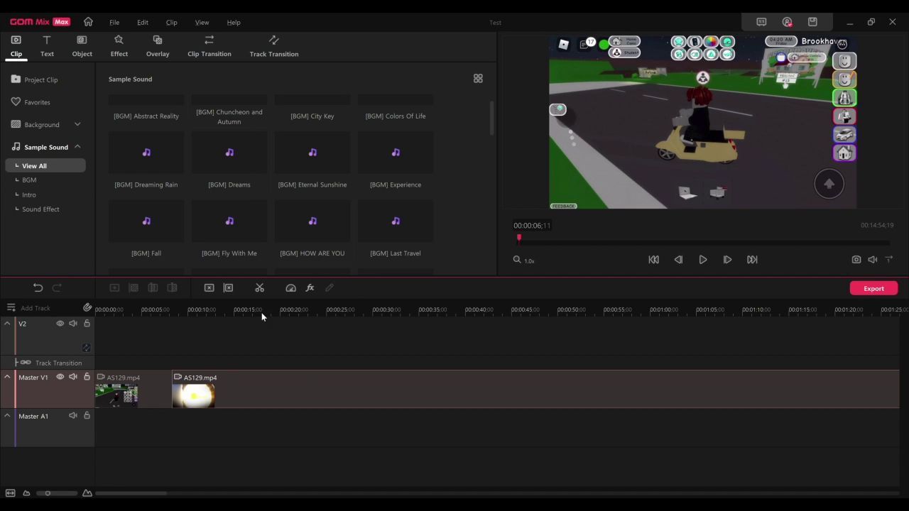
pyautogui.click(377, 232)
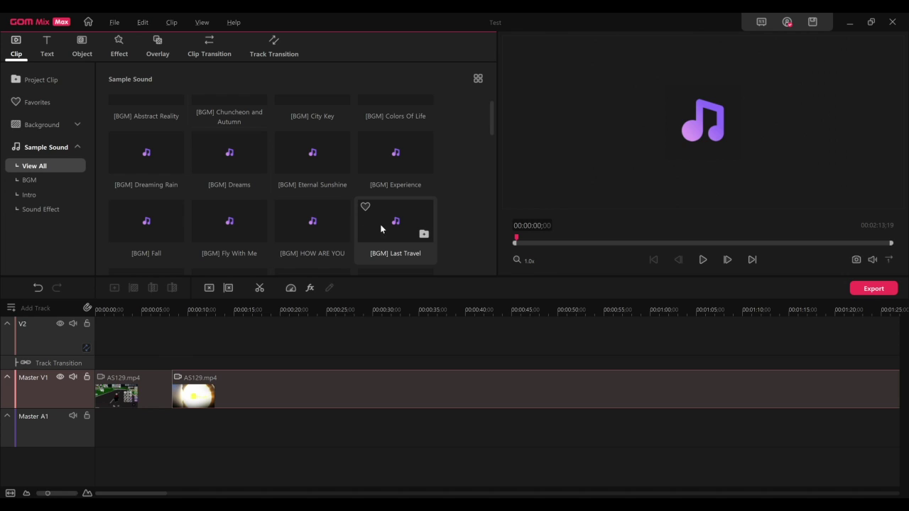
pyautogui.click(424, 233)
pyautogui.moveTo(263, 150)
pyautogui.mouseDown()
pyautogui.moveTo(186, 396)
pyautogui.moveTo(90, 429)
pyautogui.mouseUp()
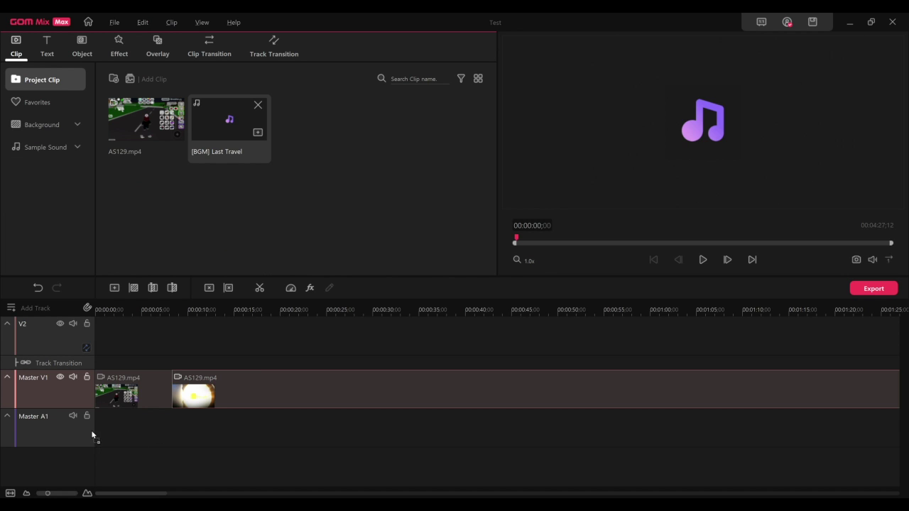
pyautogui.moveTo(91, 429); pyautogui.dragTo(97, 431)
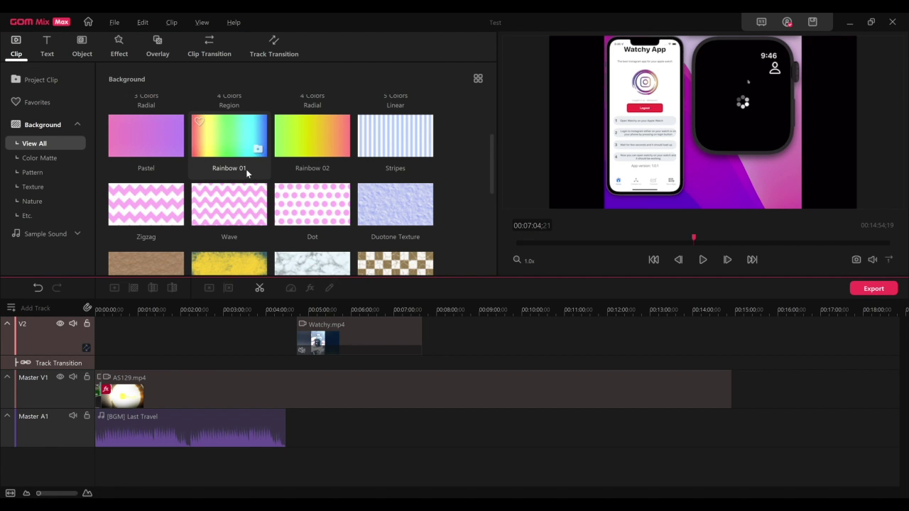
# Scroll down through the Background library grid.
pyautogui.scroll(-1, 248, 175)
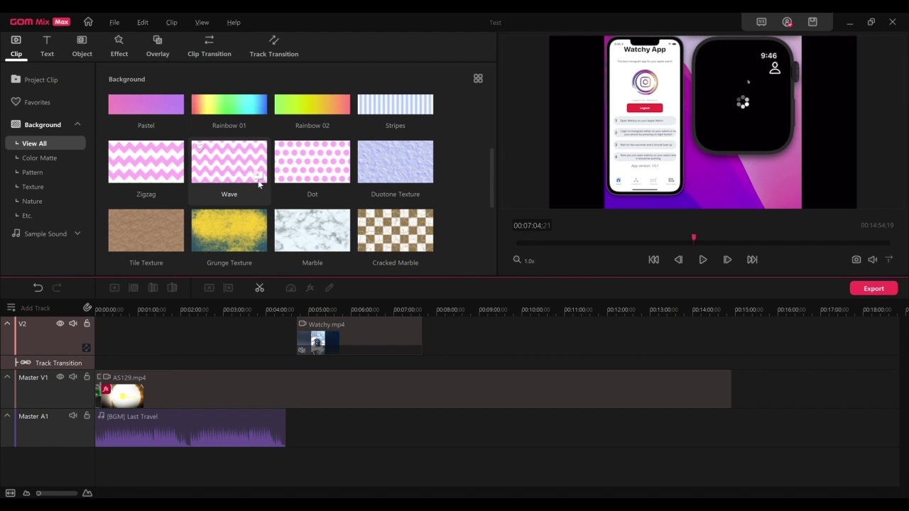
pyautogui.scroll(-1, 253, 177)
pyautogui.scroll(-2, 258, 179)
pyautogui.scroll(-2, 276, 188)
pyautogui.scroll(-1, 277, 192)
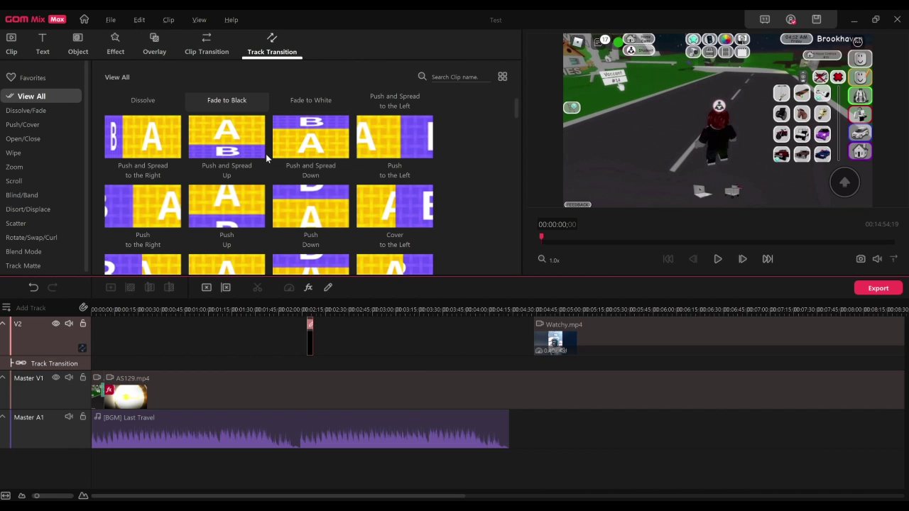
# Move from Clip Transition back to the Clip tab's Sample Sound list and scroll through it.
pyautogui.scroll(1, 157, 113)
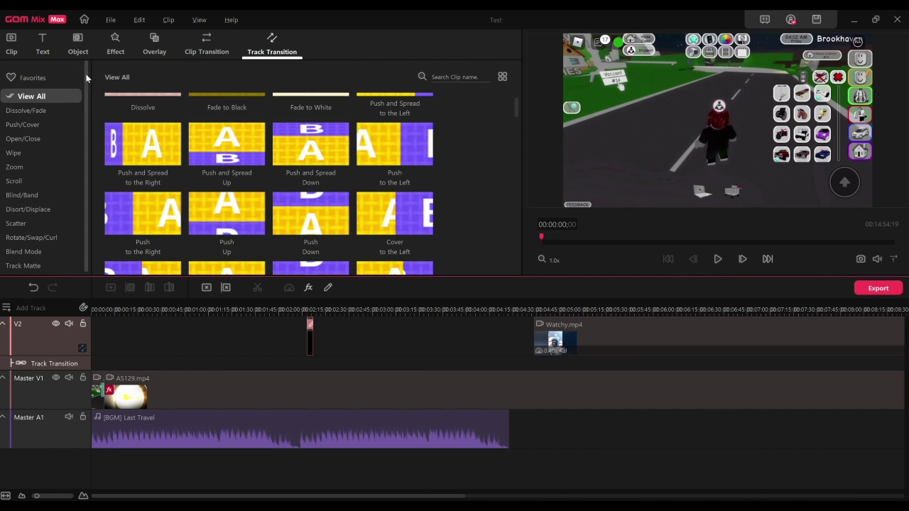
pyautogui.click(203, 47)
pyautogui.click(11, 44)
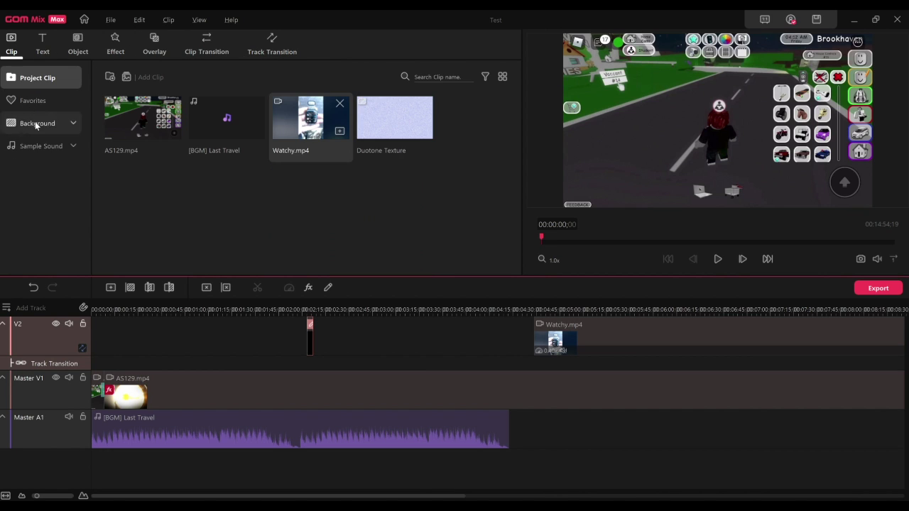
pyautogui.click(39, 128)
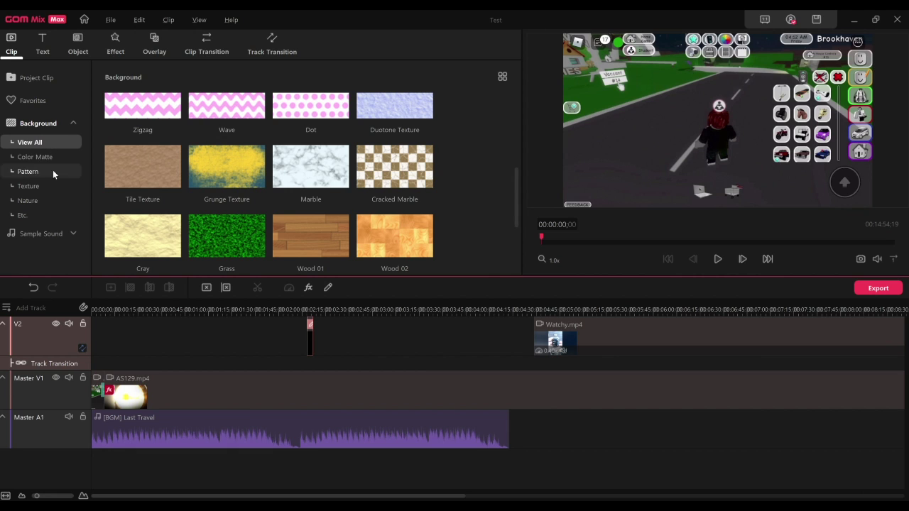
pyautogui.click(51, 233)
pyautogui.scroll(-3, 209, 181)
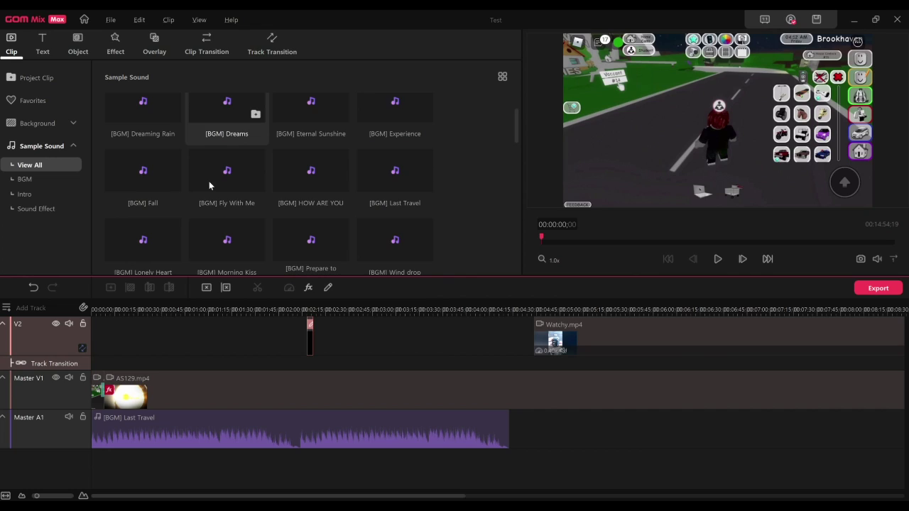
pyautogui.scroll(-1, 208, 181)
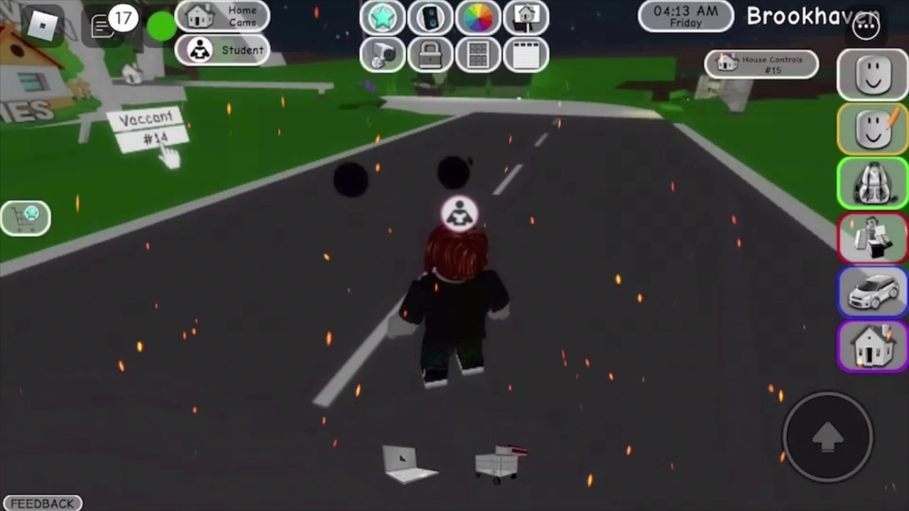